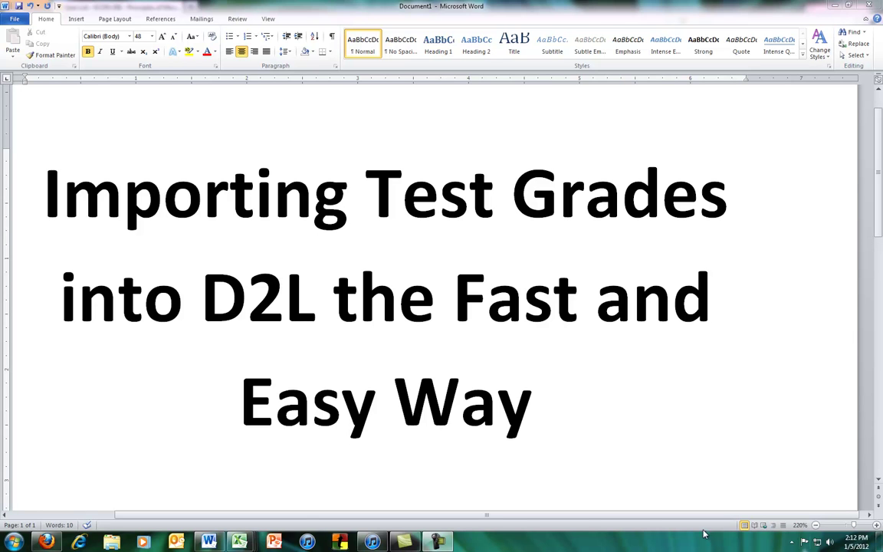
Step: Switch to Firefox and open the Exam 1 grade item at its list of student grades
click(48, 542)
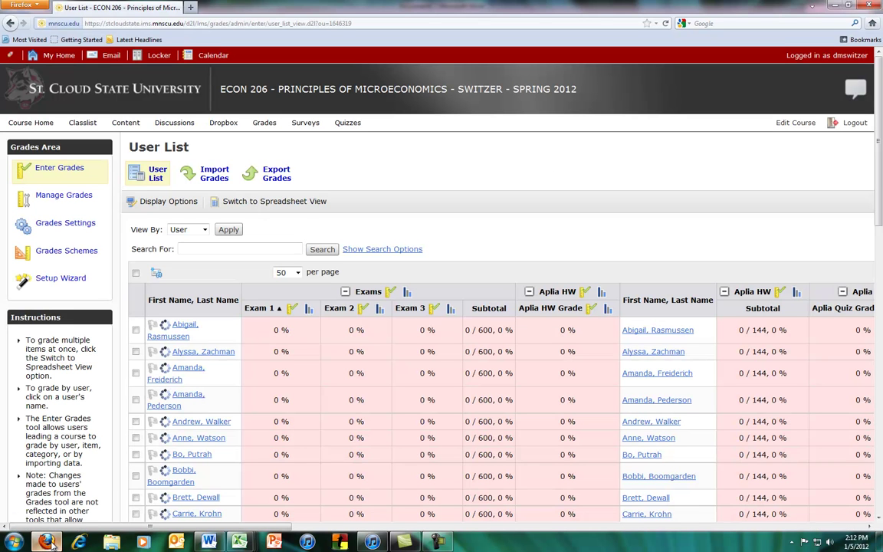
click(293, 311)
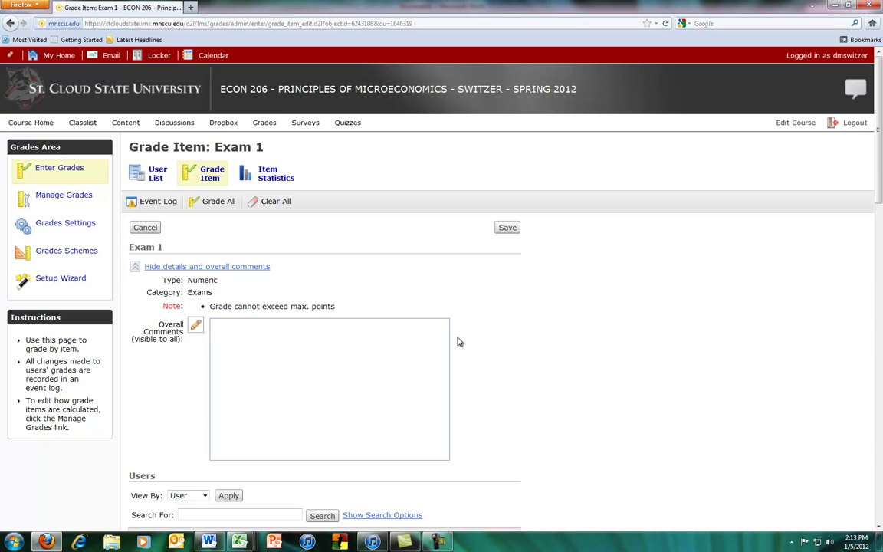
scroll(473, 346, down, 3)
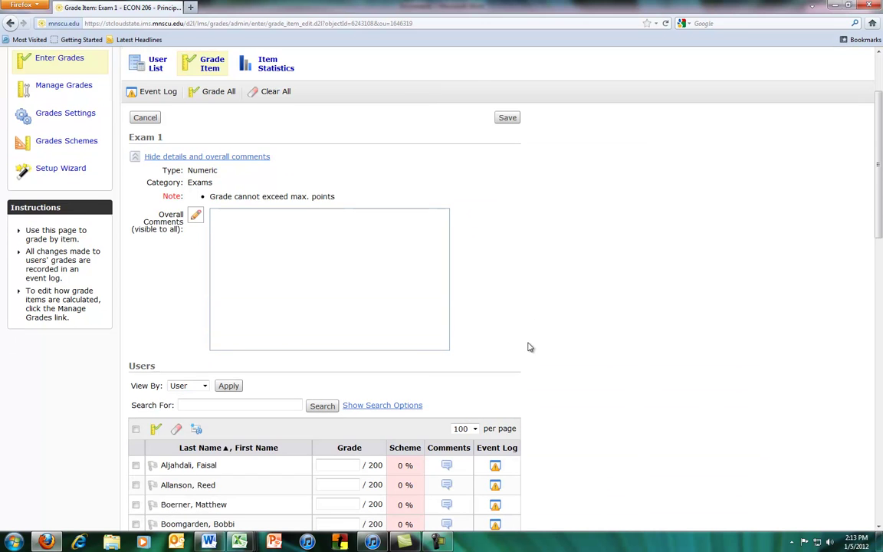
scroll(537, 341, down, 3)
scroll(549, 332, down, 2)
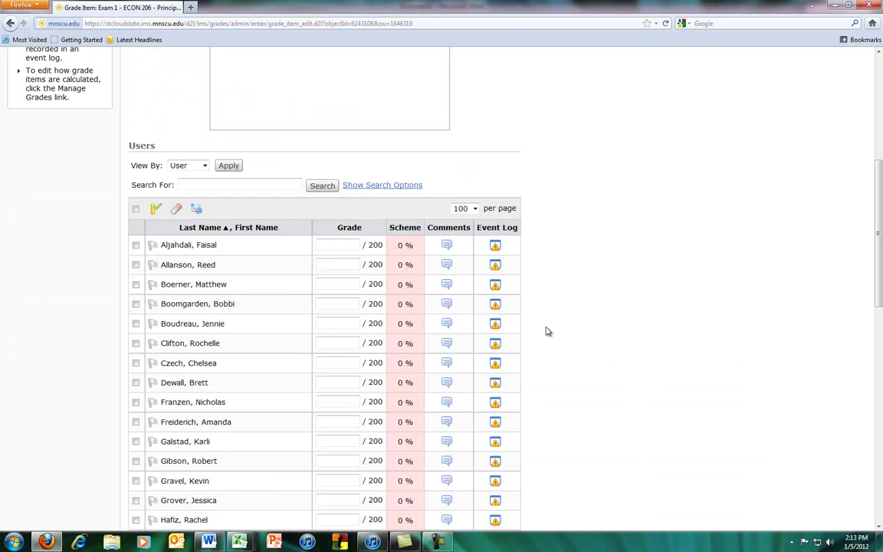
Step: Enter Exam 1 grades of 150, 140 and 130 for the first three students in the list
click(351, 245)
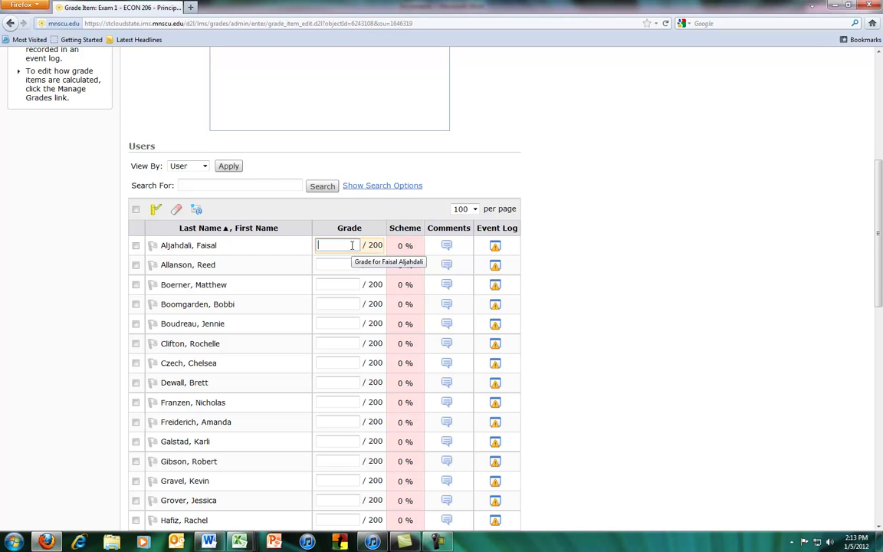
text(150)
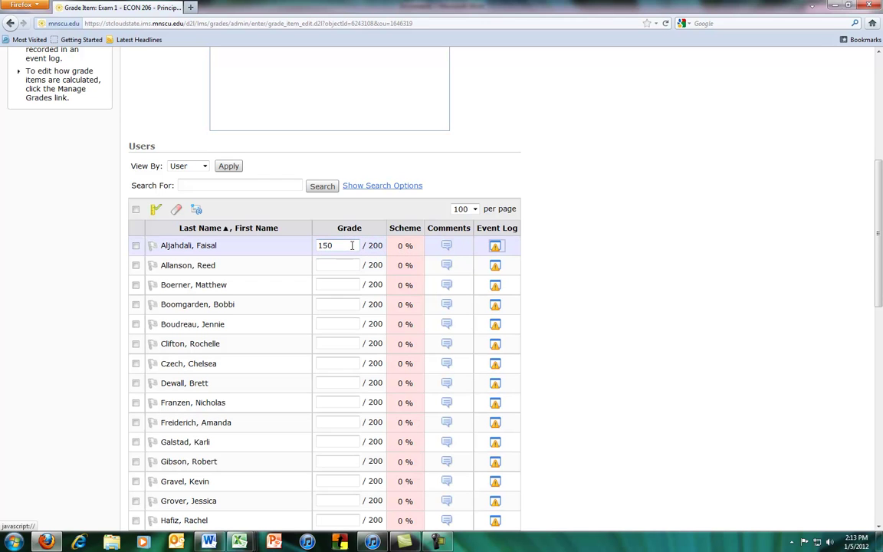
key(Tab)
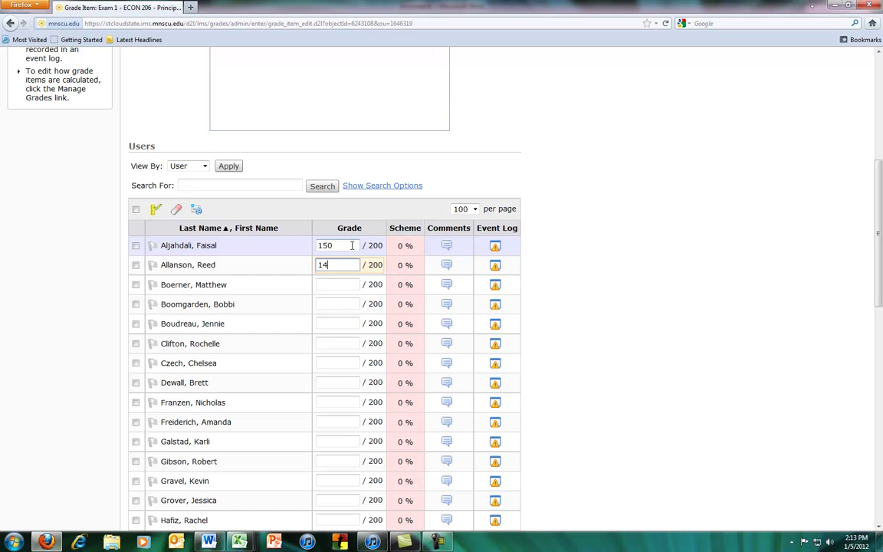
text(140)
key(Tab)
text(1)
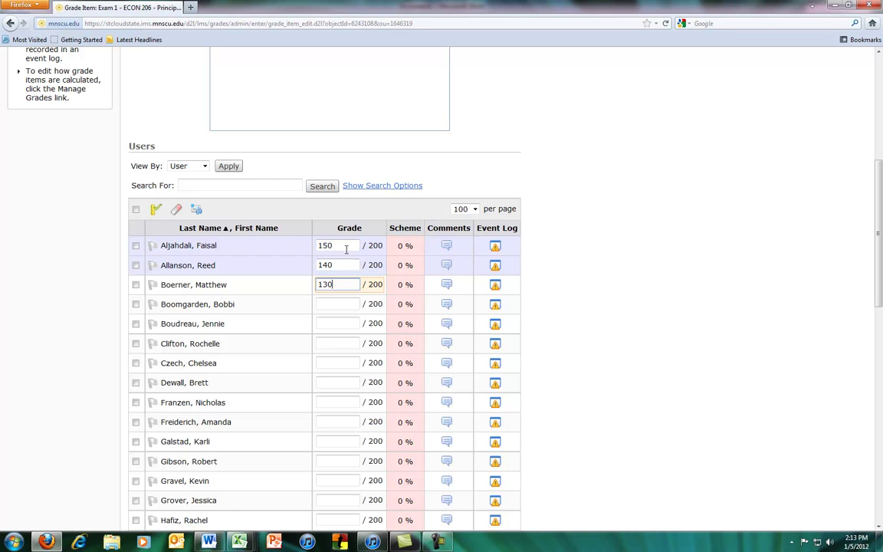
Step: Clear the Exam 1 grades just entered for the first three students
key(BackSpace)
key(BackSpace)
key(BackSpace)
double_click(337, 263)
key(BackSpace)
double_click(333, 246)
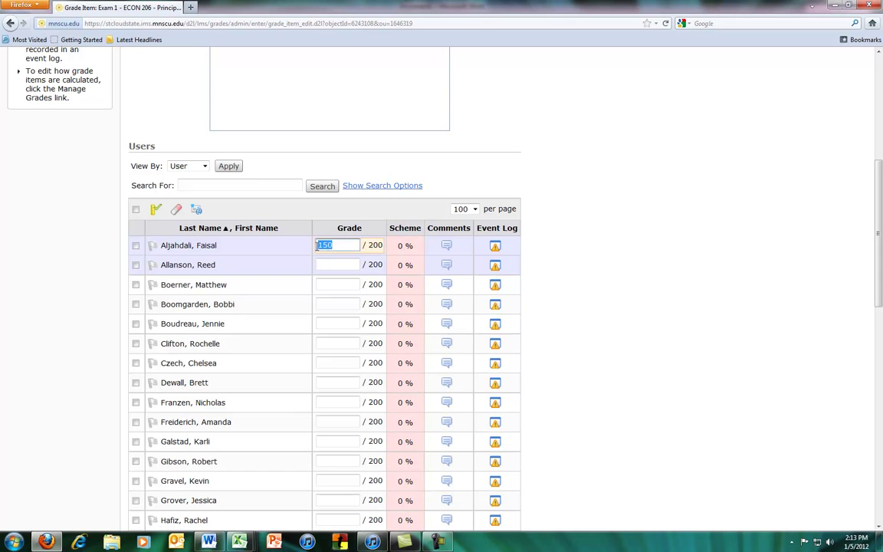
key(BackSpace)
Step: Return to the course's grades list and export the Exam 1 points grades to CSV with Username as the key field
scroll(551, 247, up, 5)
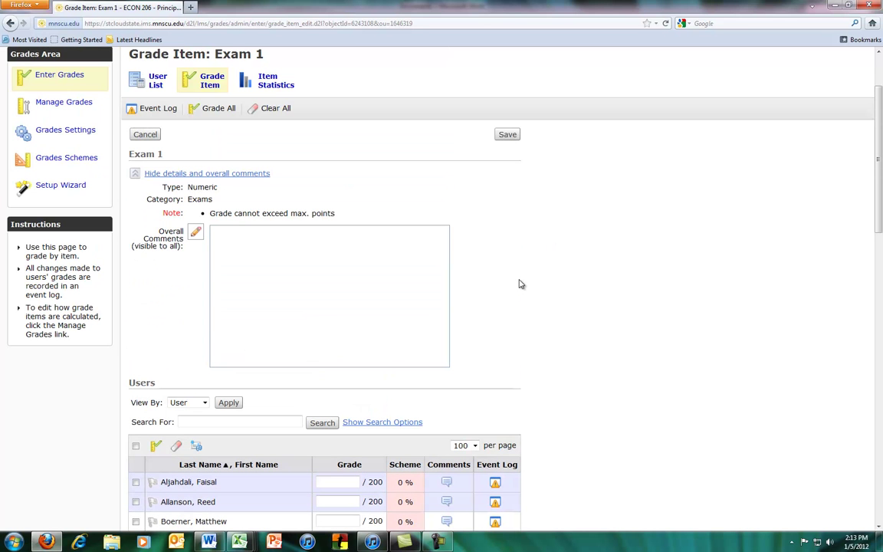
scroll(533, 368, up, 2)
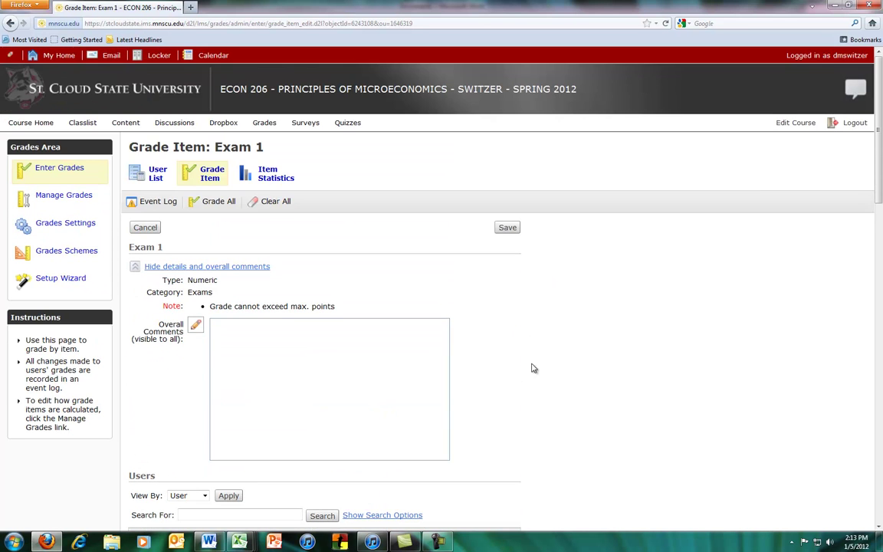
click(264, 125)
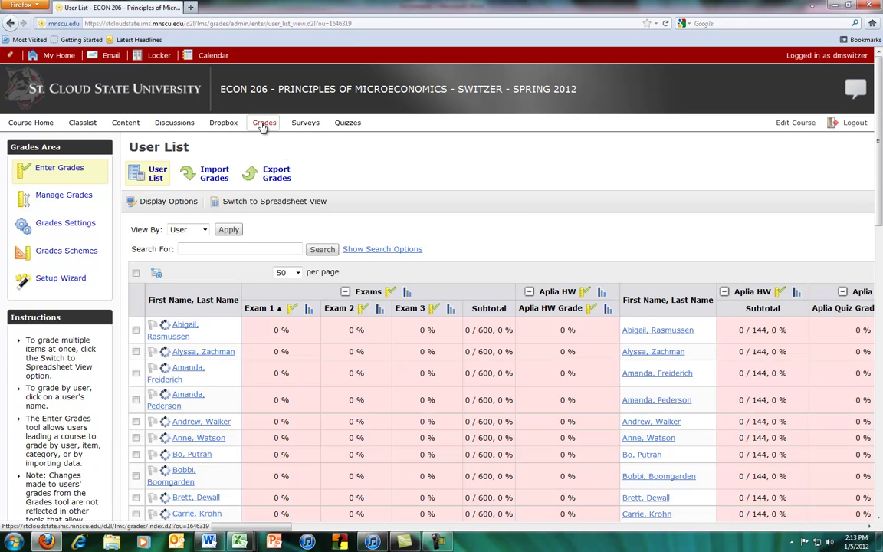
click(277, 176)
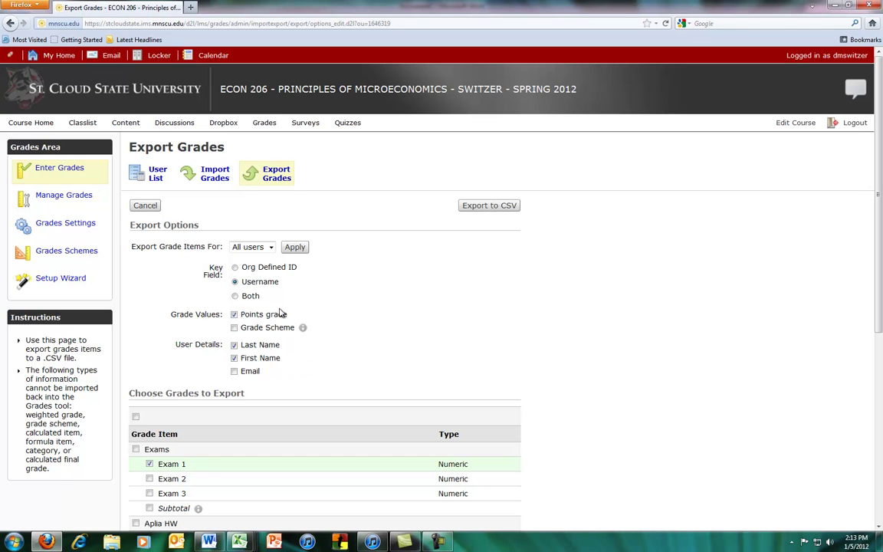
click(236, 282)
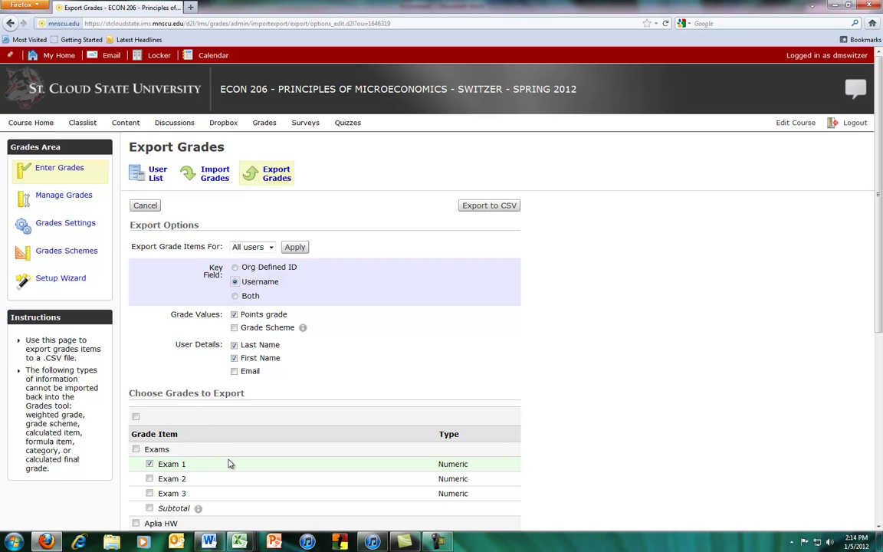
click(491, 207)
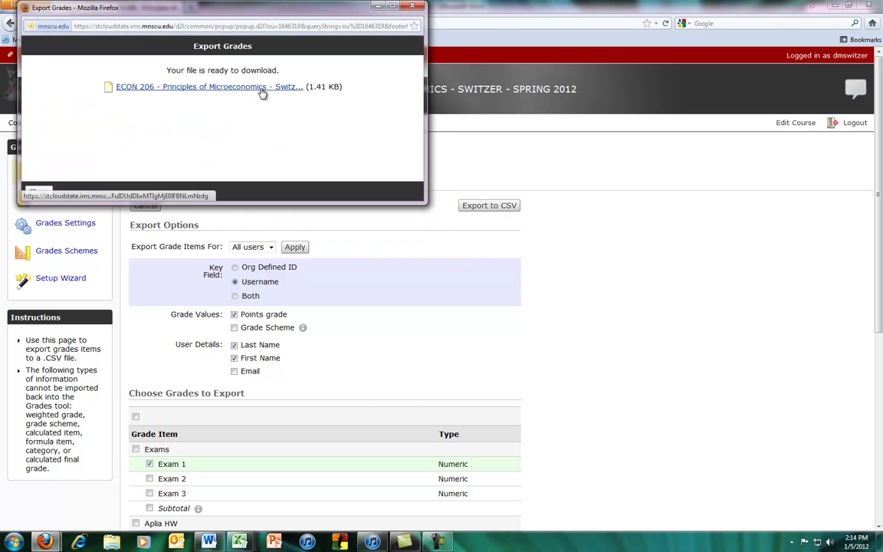
Step: Download the exported grades CSV file and open it in Excel
click(262, 89)
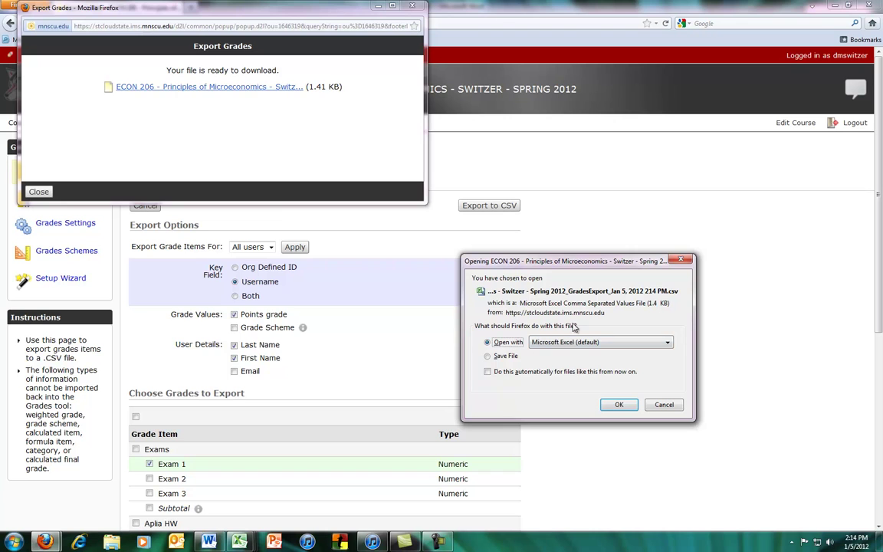
click(619, 404)
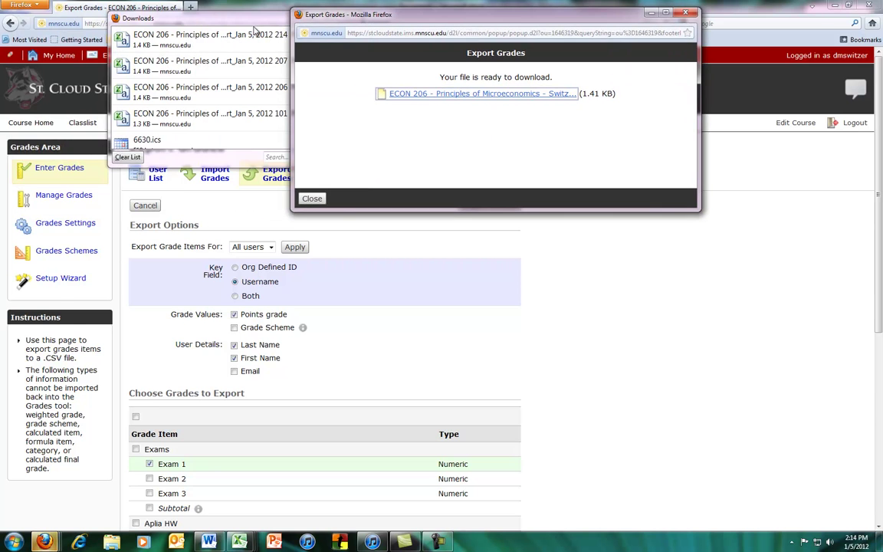
double_click(181, 34)
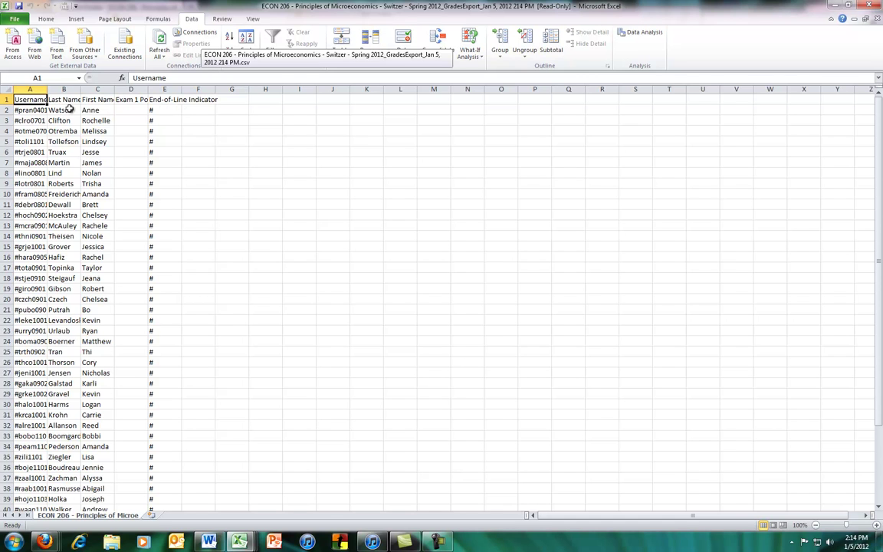
Step: Sort the whole exported table, treating the first row as headers, by Last Name and then by First Name, A to Z
key(ctrl+shift+End)
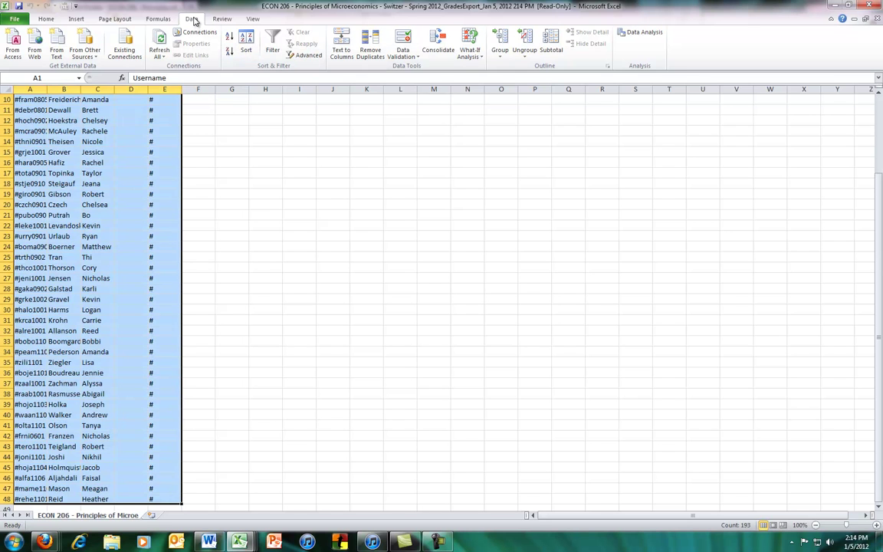
click(239, 42)
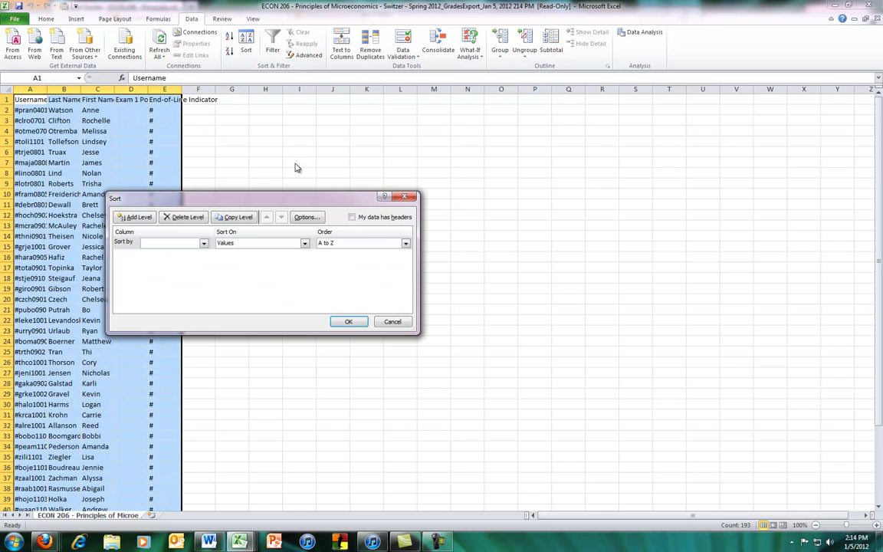
click(351, 218)
click(184, 243)
click(153, 257)
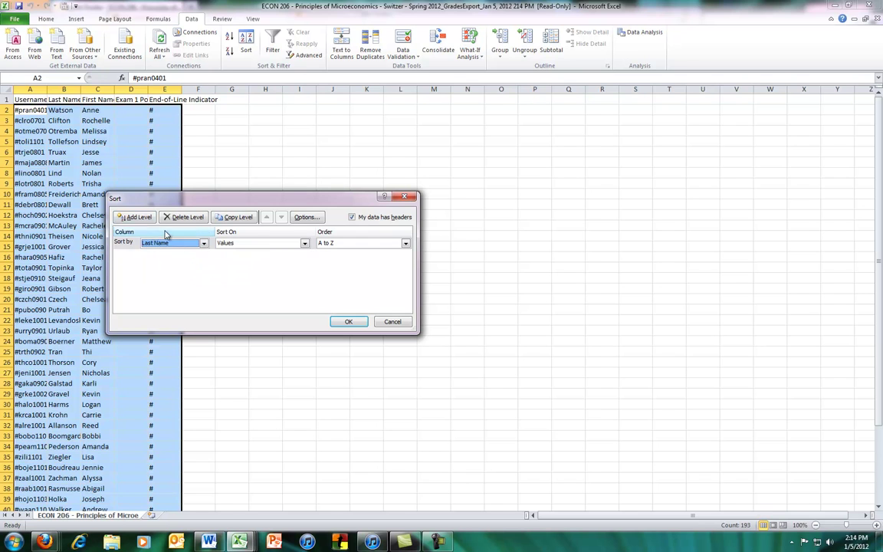
click(135, 216)
click(203, 255)
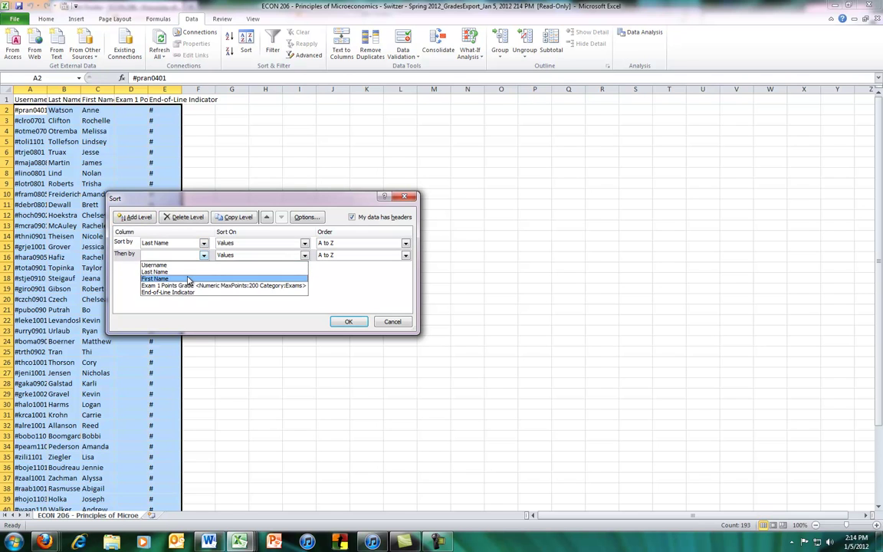
click(188, 281)
click(348, 321)
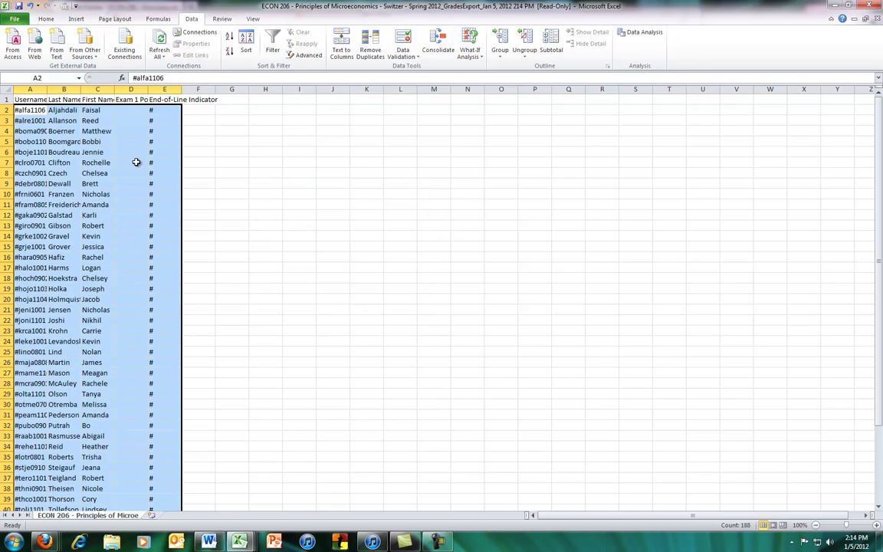
click(66, 110)
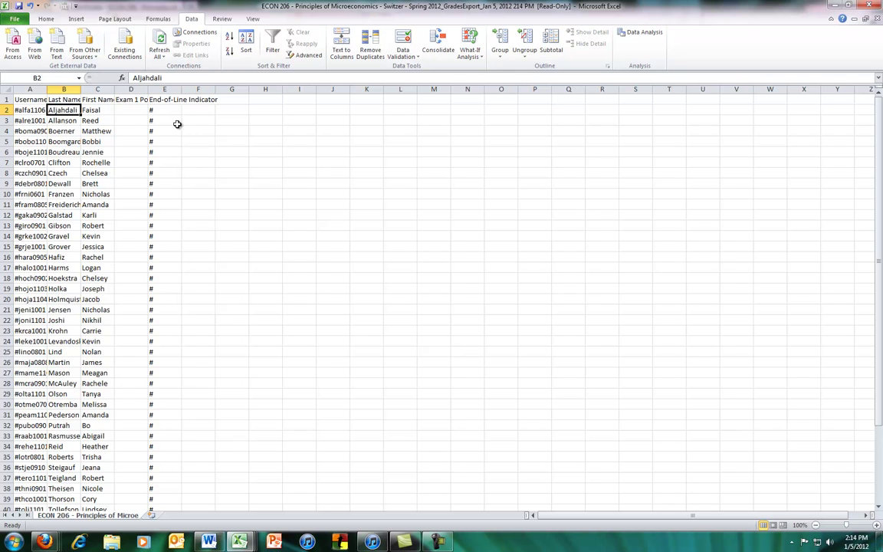
click(136, 111)
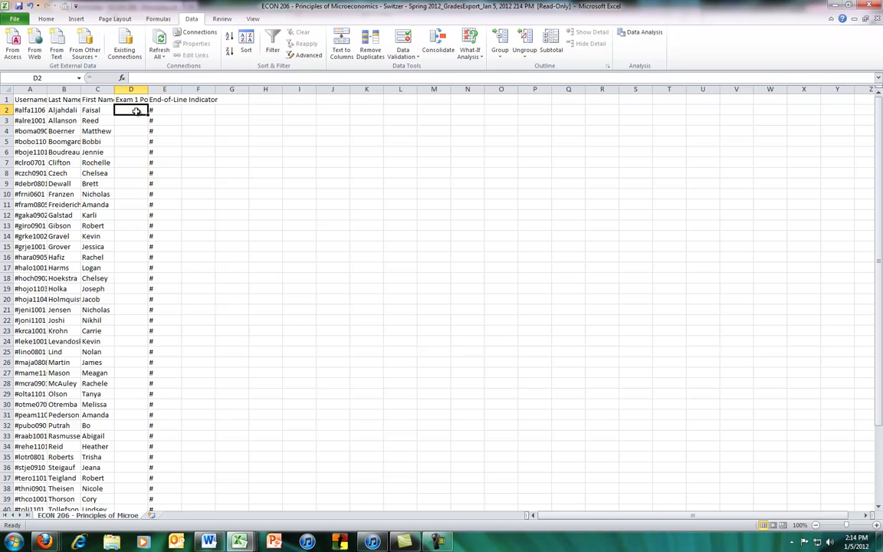
click(261, 110)
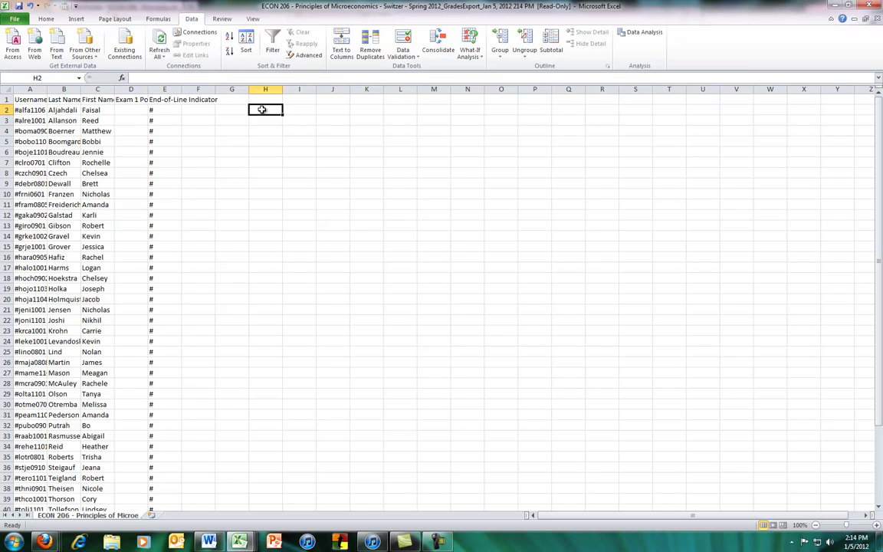
drag(262, 112, 258, 497)
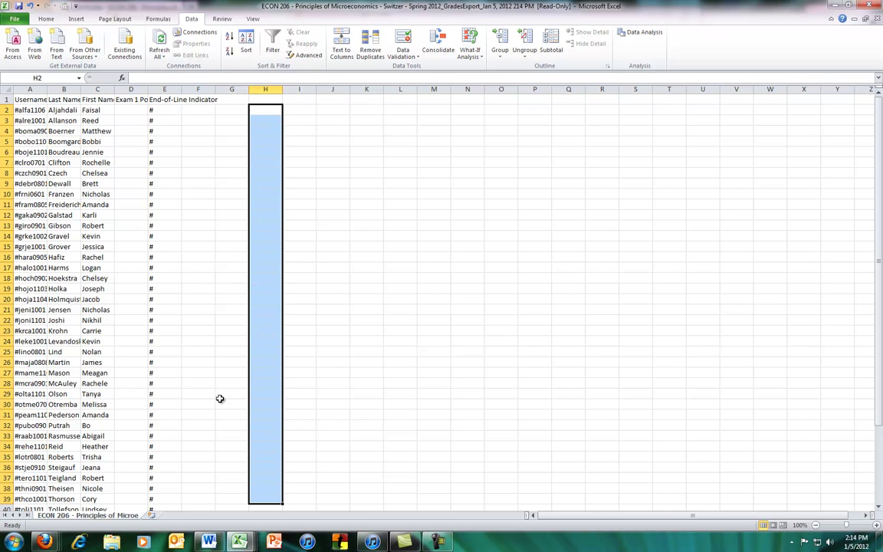
Step: Enter the formula =200*RAND() in D2 and fill it down the Exam 1 grade column for all students
click(124, 110)
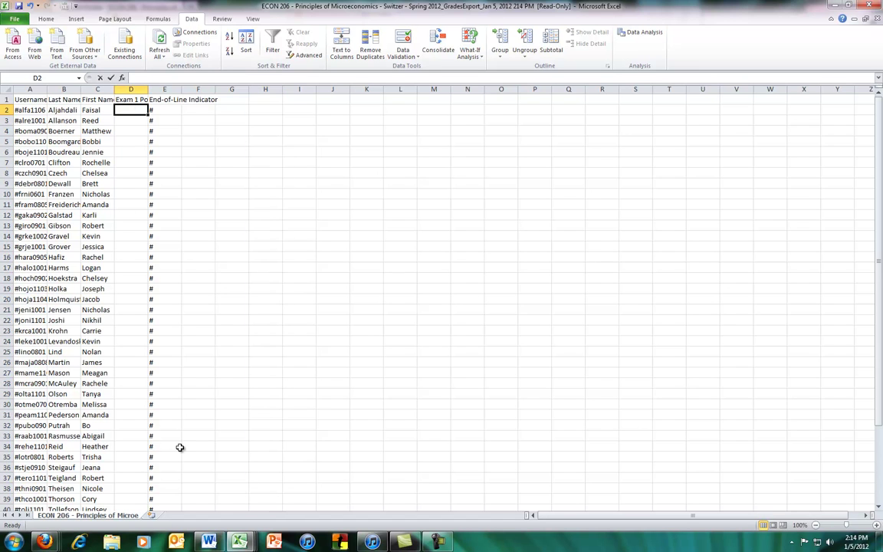
text(=200*rand)
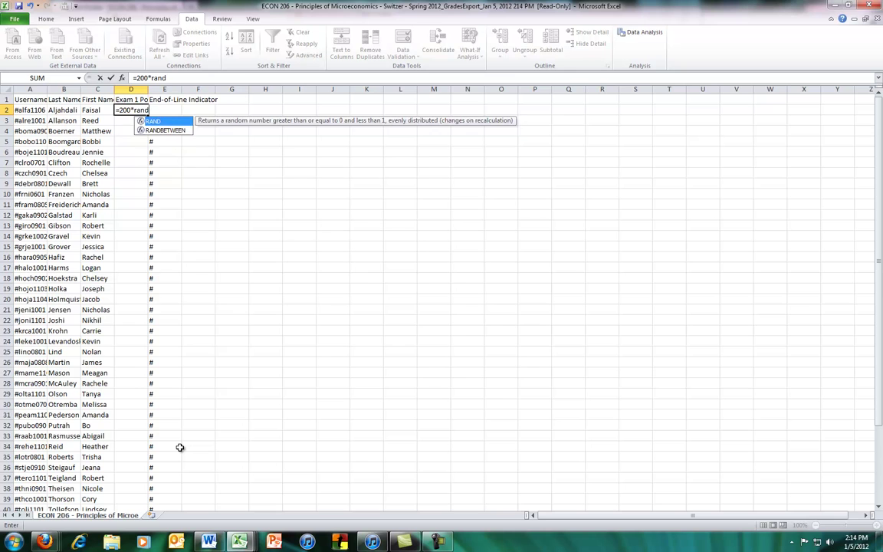
text(())
key(Return)
click(146, 110)
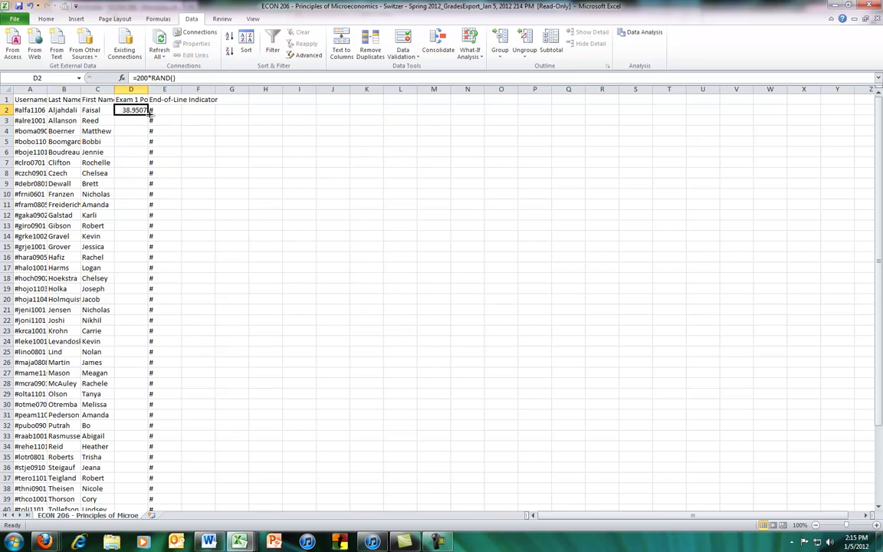
double_click(150, 111)
Step: Copy the Exam 1 grade column and paste it over itself as values
click(131, 89)
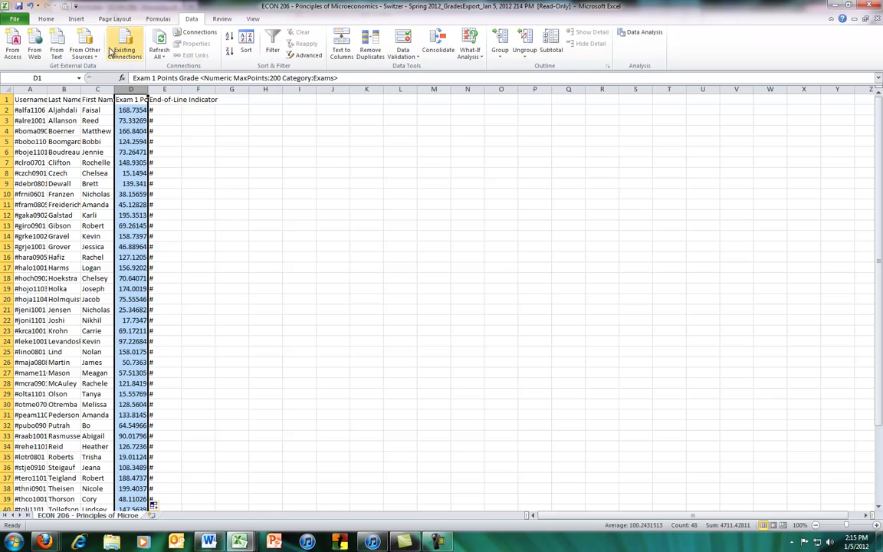
key(ctrl+c)
key(ctrl+v)
click(188, 161)
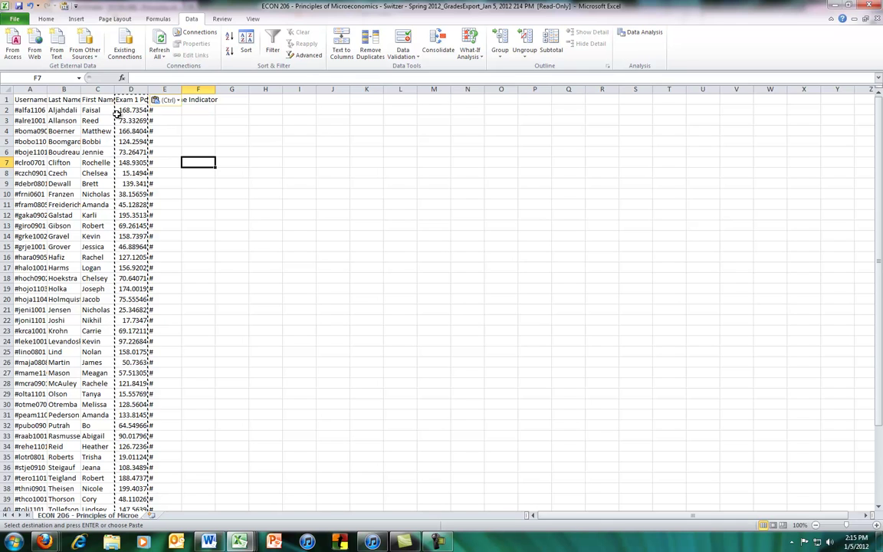
Step: Delete the Last Name and First Name columns from the sheet
drag(73, 89, 94, 90)
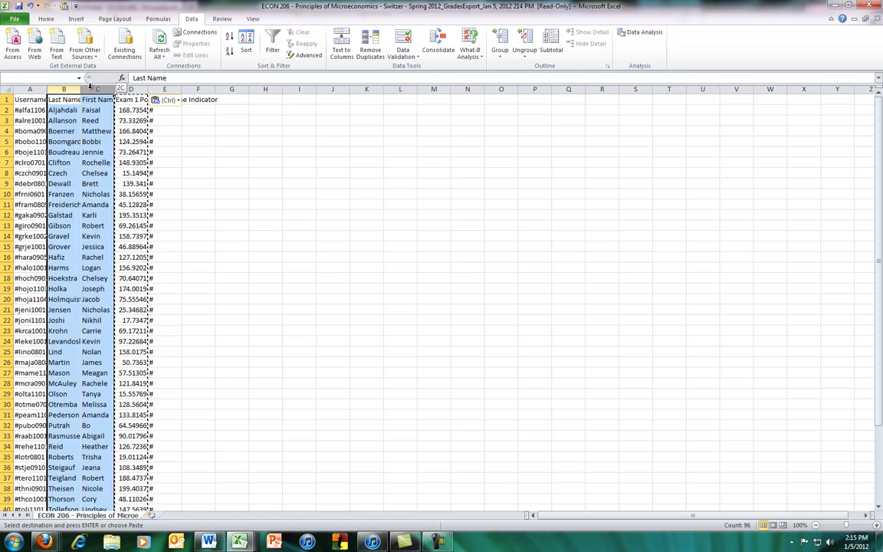
right_click(96, 90)
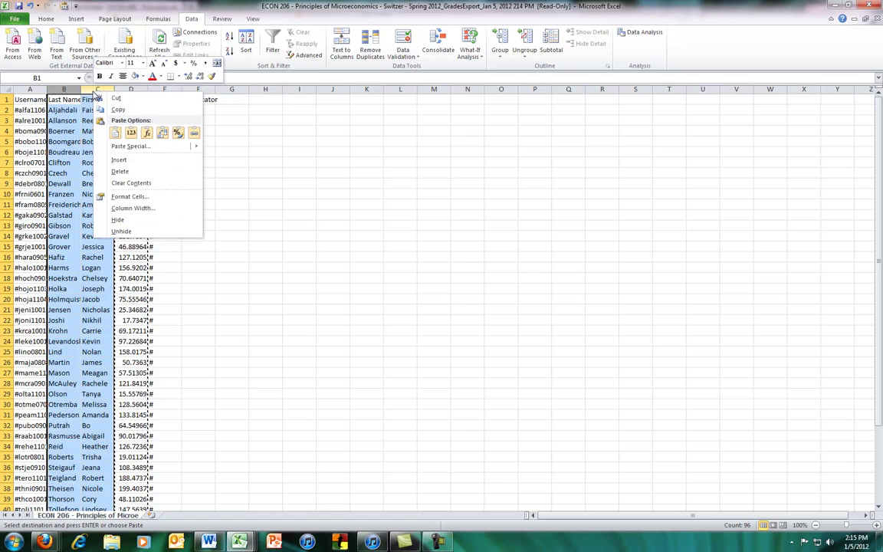
click(120, 175)
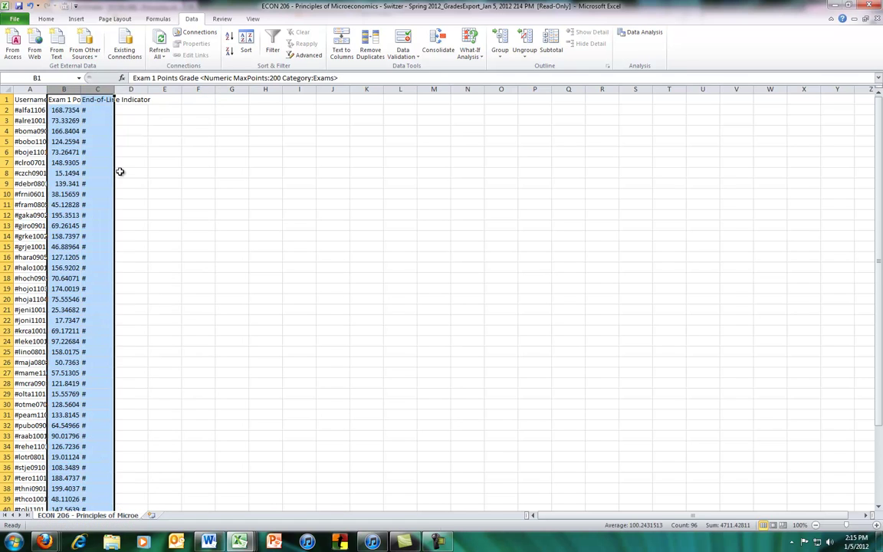
Step: Save the sheet to the Desktop as example.csv in CSV (Comma delimited) format, replacing the existing file
click(139, 133)
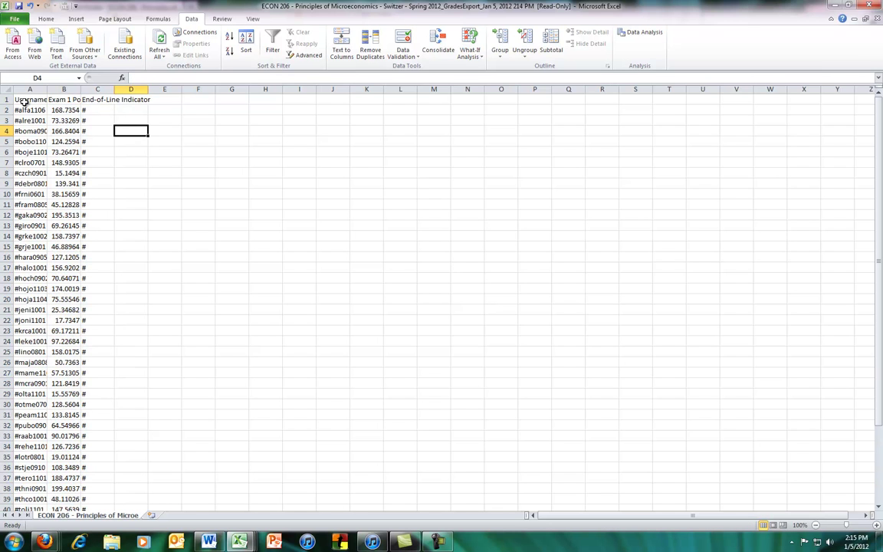
click(61, 98)
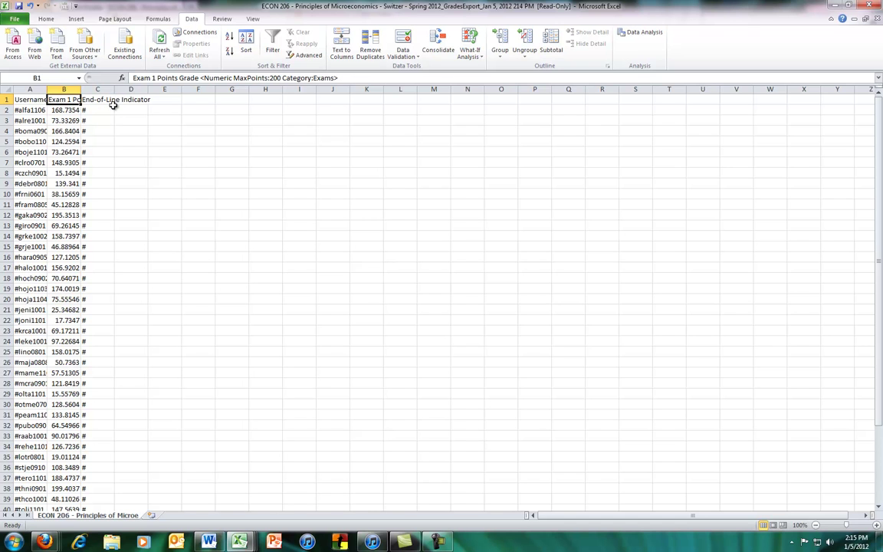
click(14, 20)
click(30, 50)
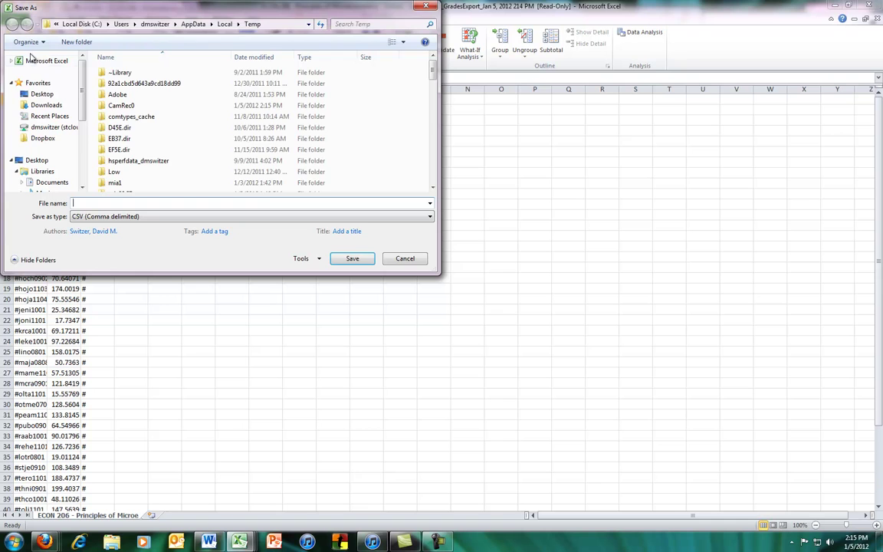
click(43, 94)
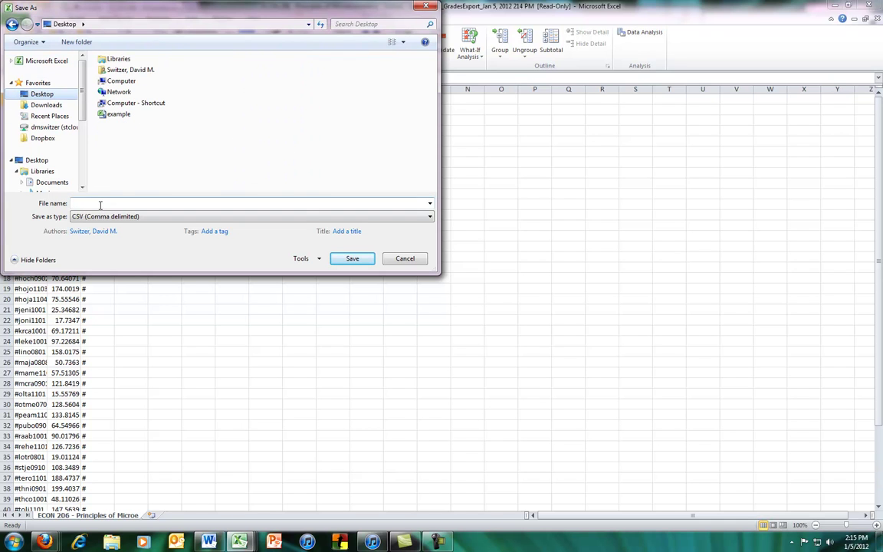
click(100, 204)
text(example)
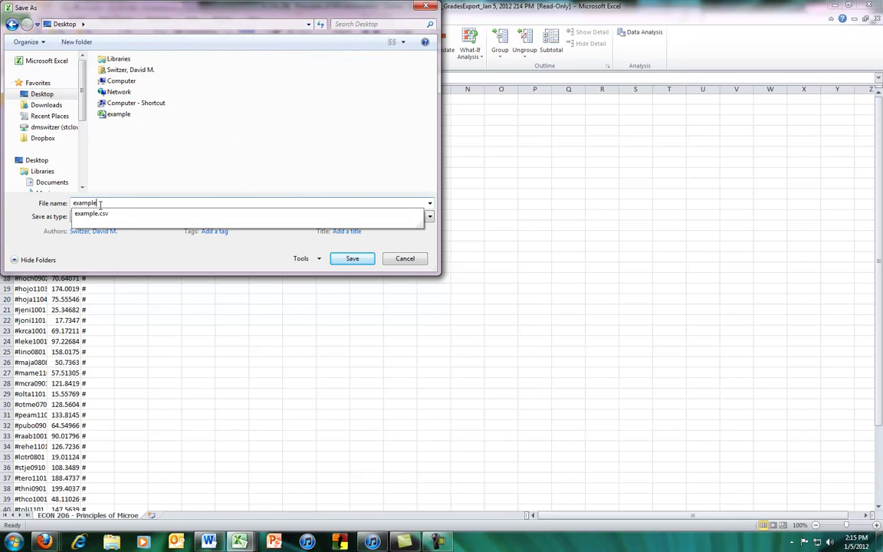
text(.csv)
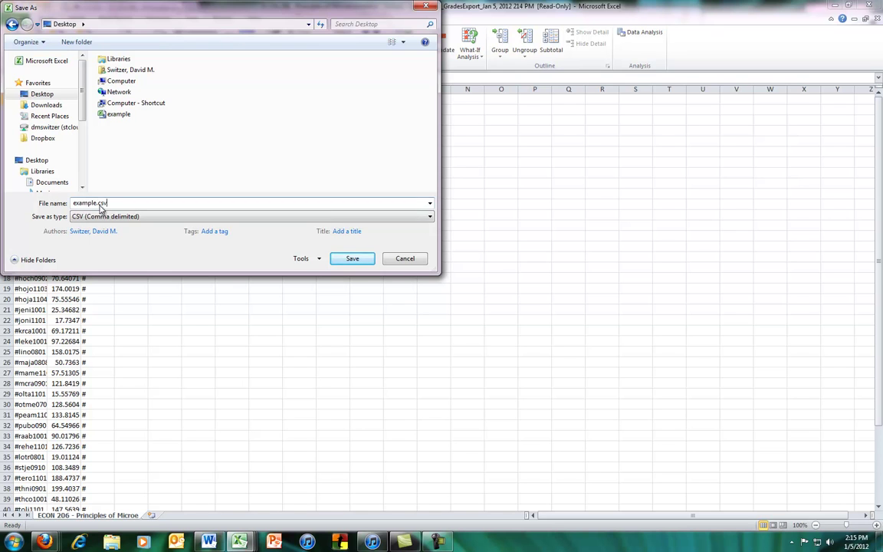
key(Return)
click(473, 274)
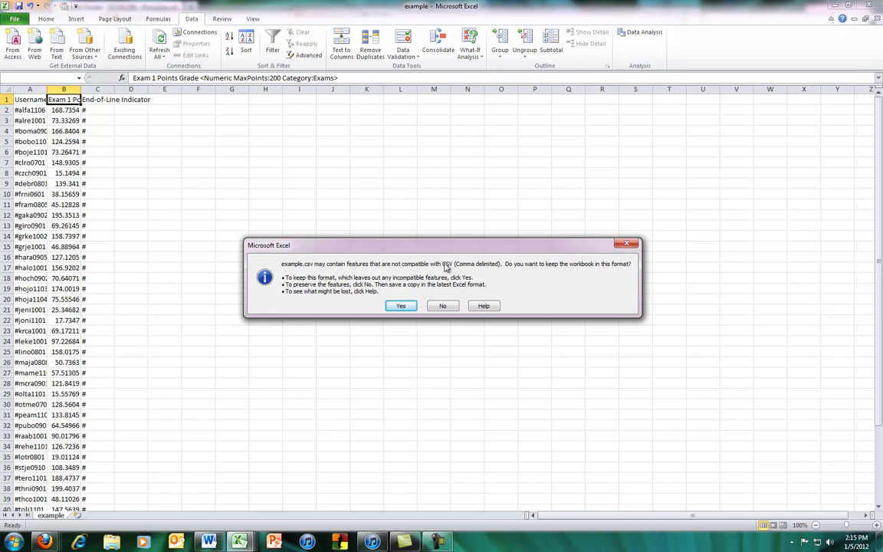
Step: Decline keeping the workbook in CSV format, cancel the repeated save, and close the workbook without saving again
click(442, 306)
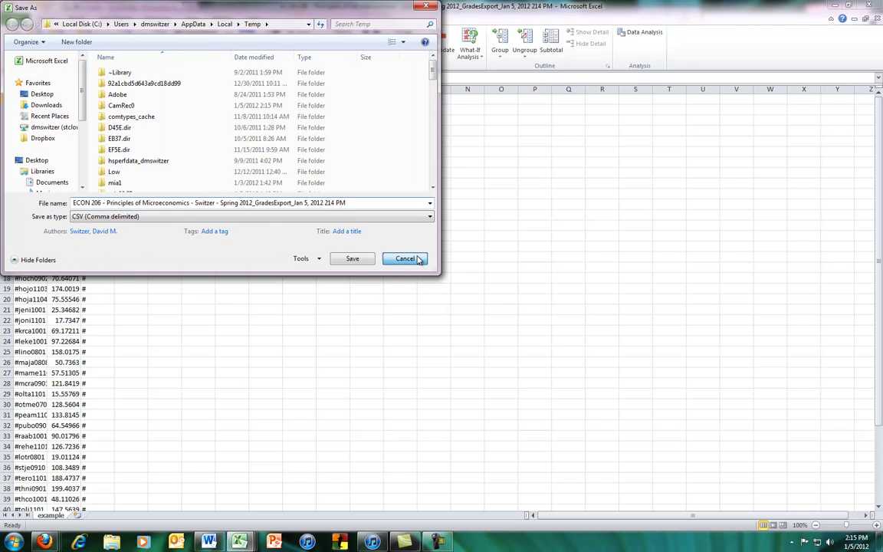
click(404, 258)
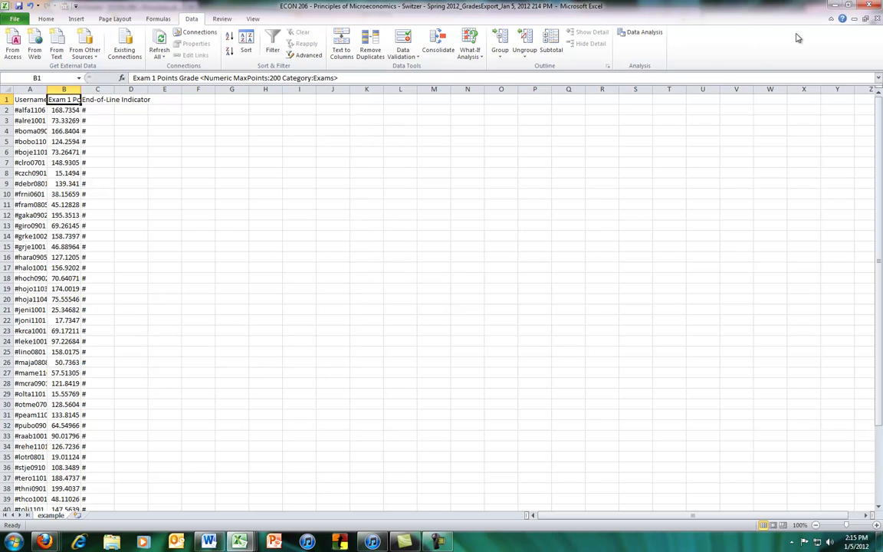
click(866, 8)
click(448, 286)
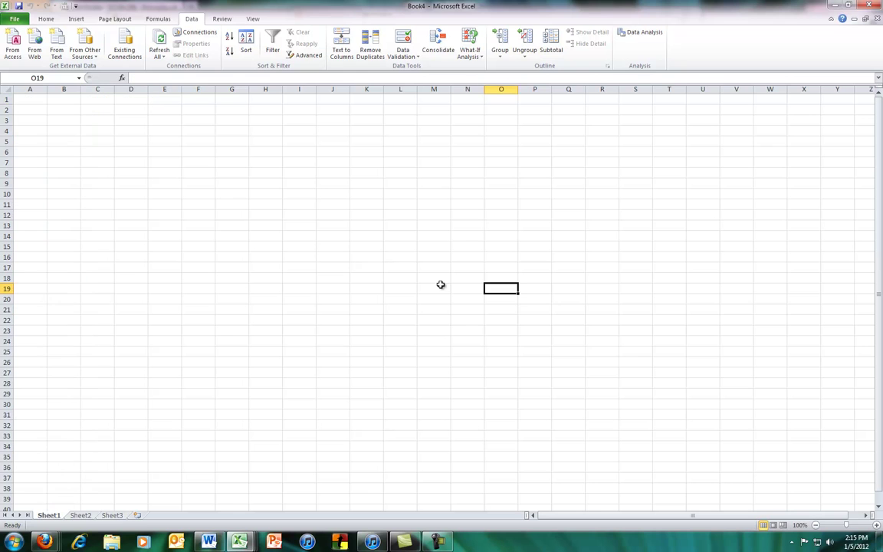
Step: Switch to the D2L page in Firefox, open Import Grades, and choose the example file from the Desktop as the import file
mouse_move(44, 541)
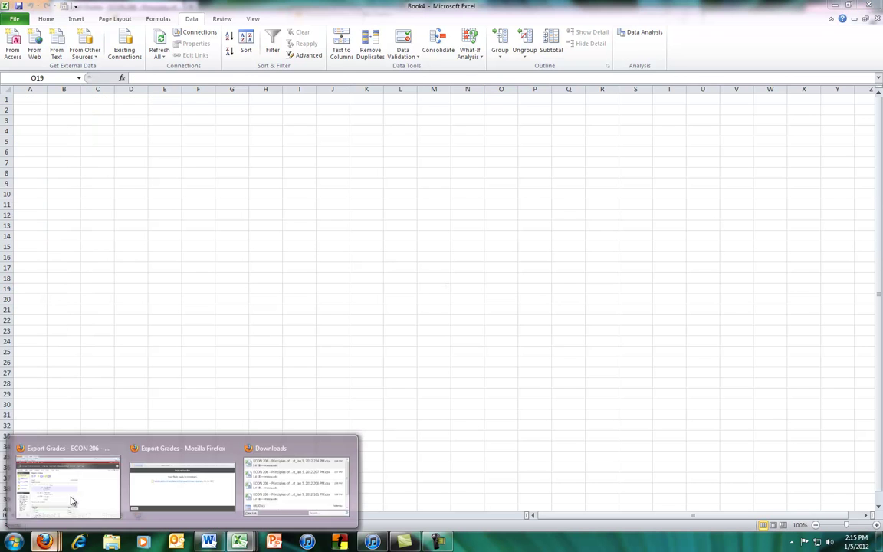
click(87, 477)
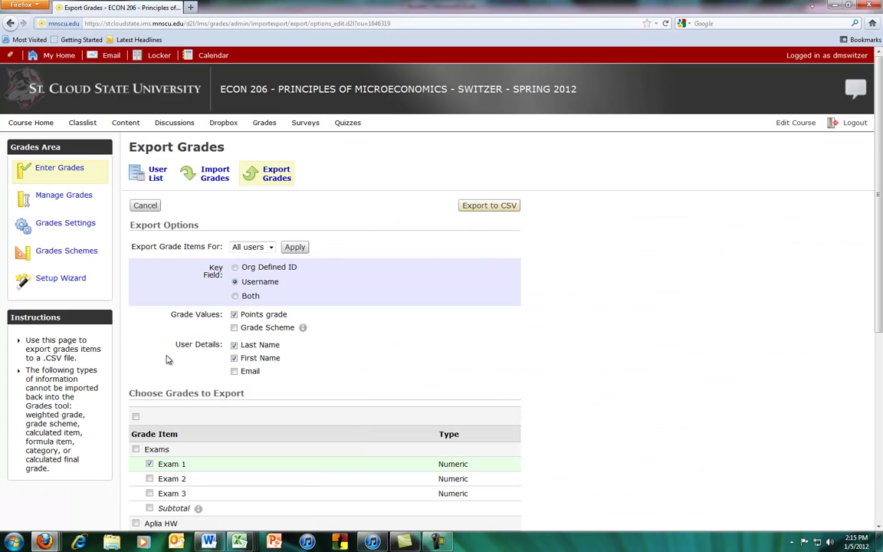
click(211, 174)
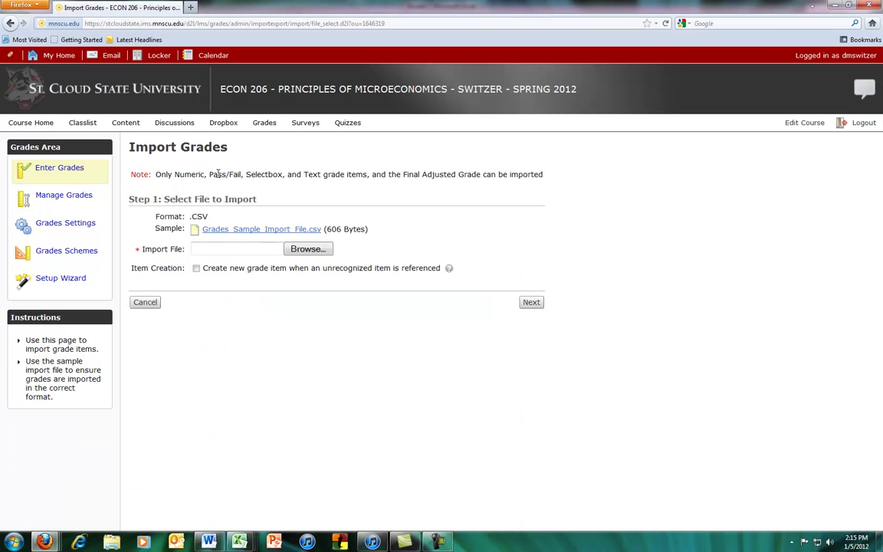
click(229, 249)
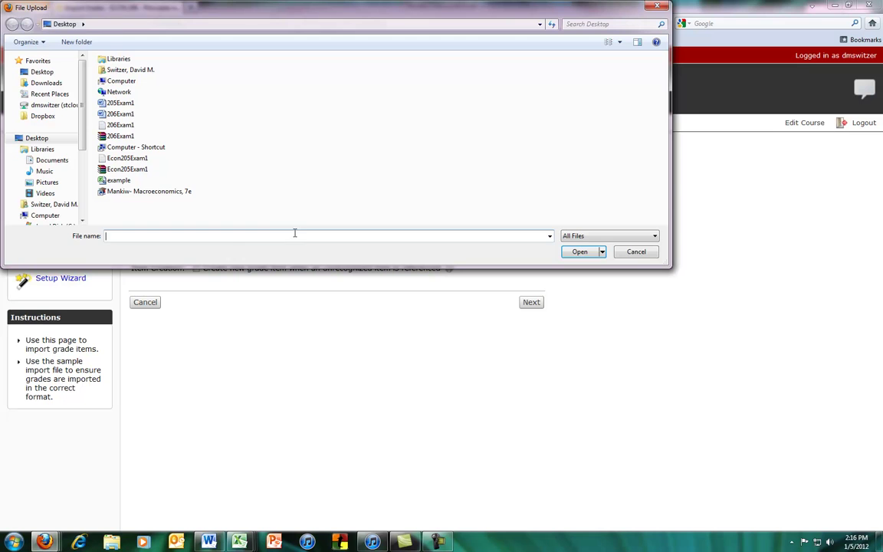
click(119, 182)
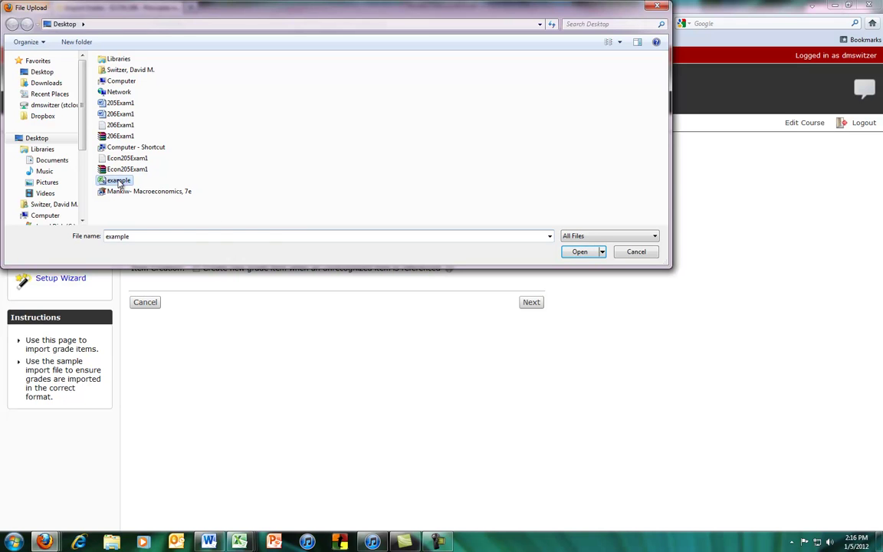
click(577, 253)
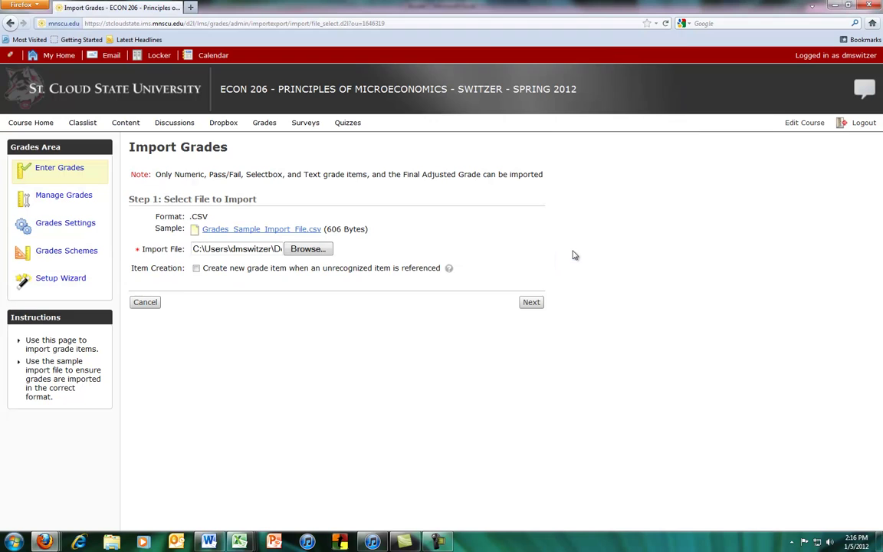
Step: Import the Exam 1 grades from the chosen file after checking its errors and preview, and review them in the User List
click(530, 304)
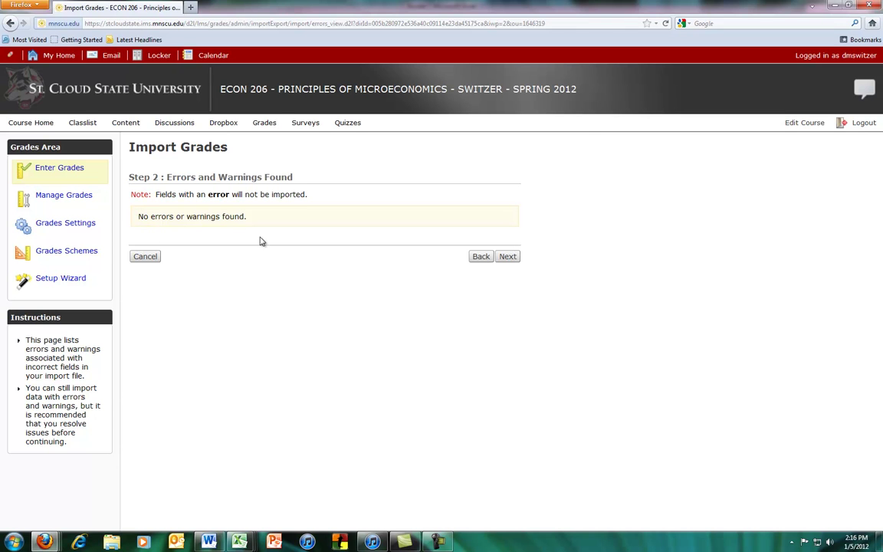
click(509, 258)
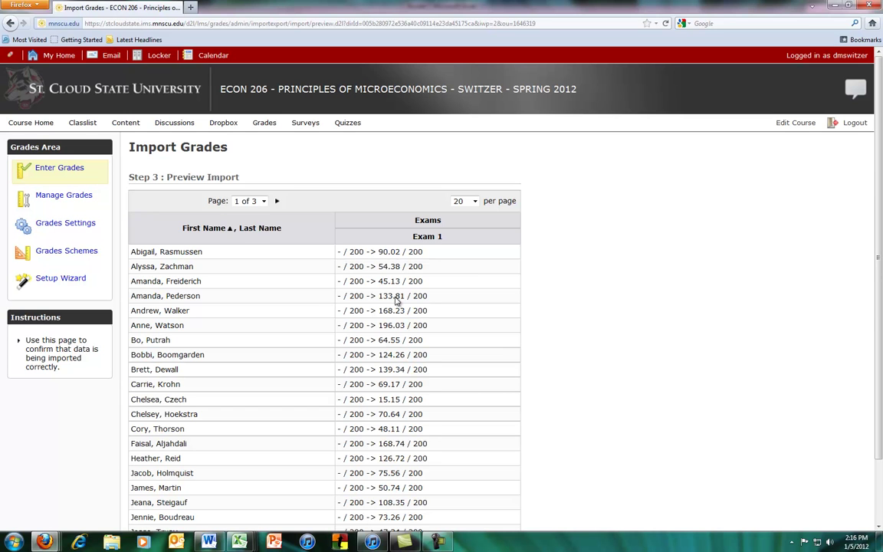
scroll(476, 310, down, 2)
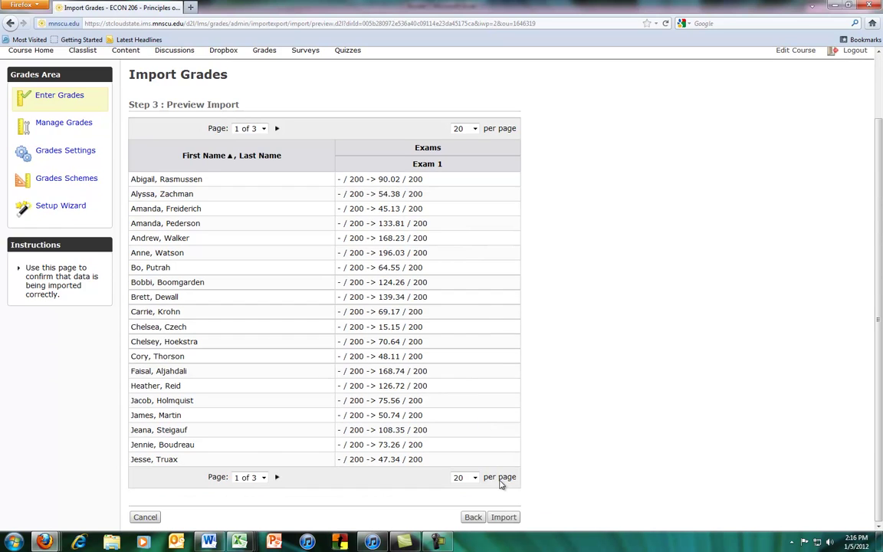
click(506, 518)
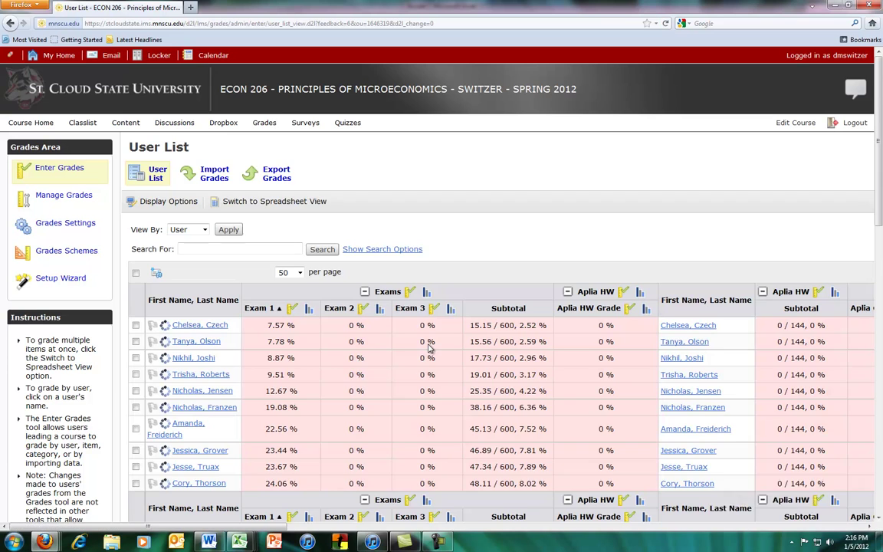
scroll(303, 324, down, 5)
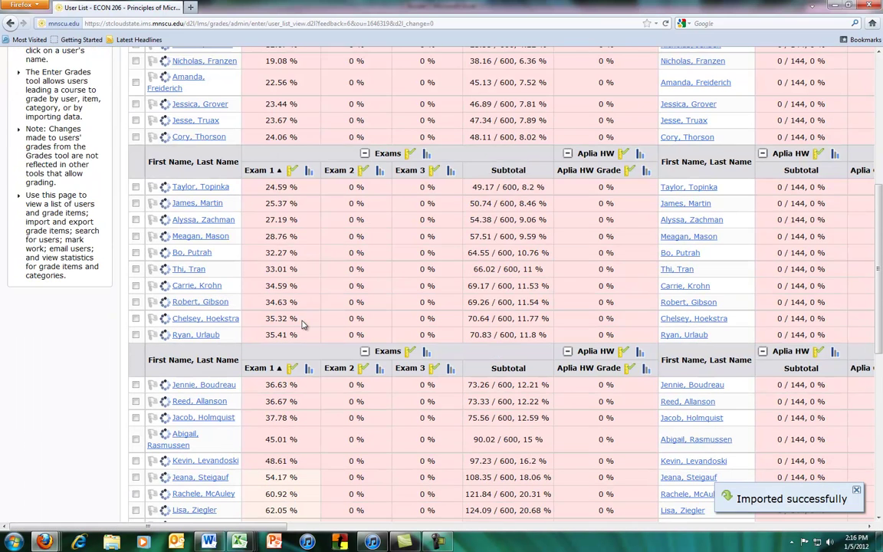
scroll(303, 324, up, 6)
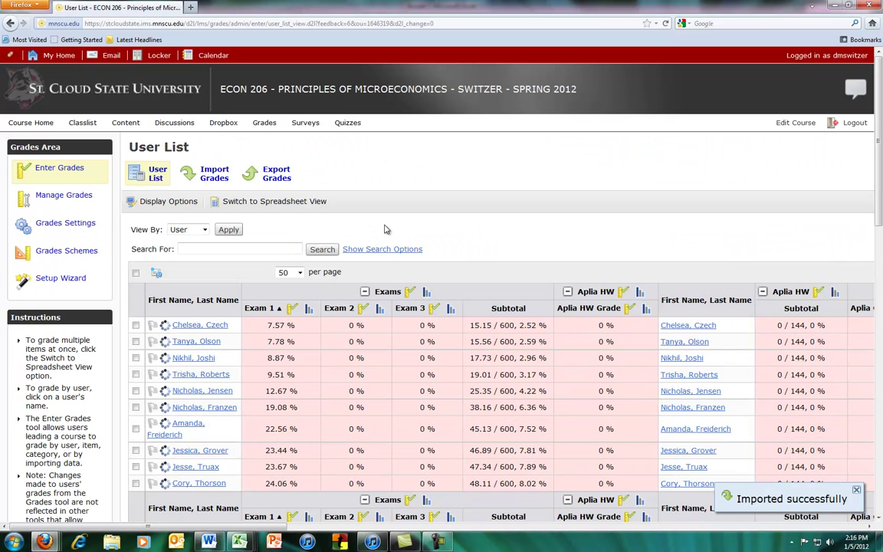